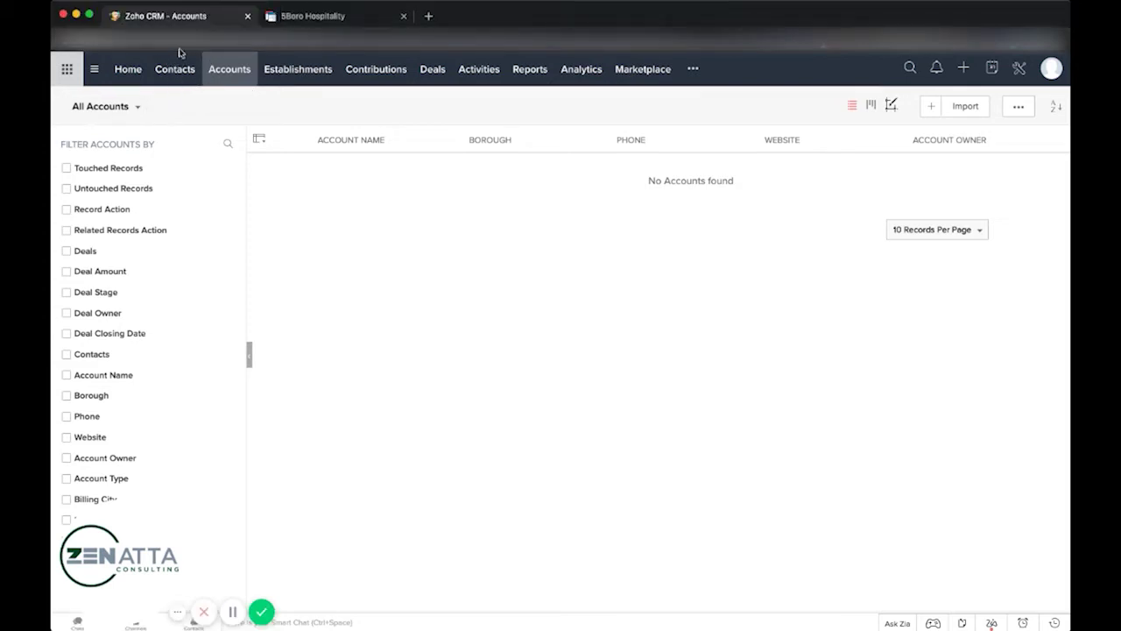
- Open the Establishments module and scroll through the new establishment form's fields
left_click(296, 70)
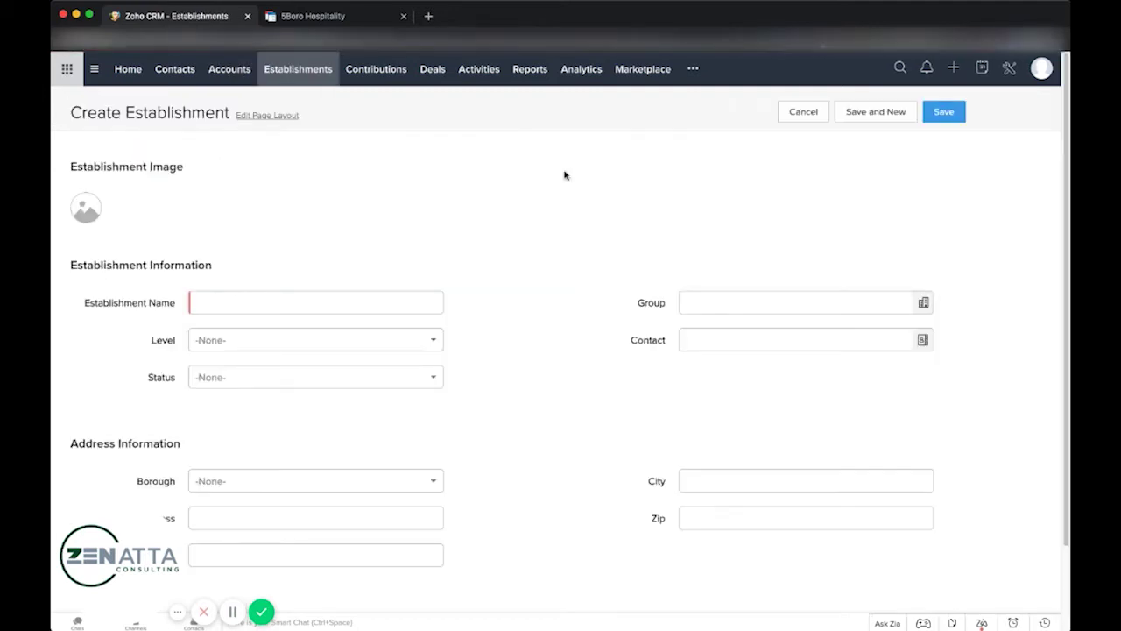
scroll(293, 217, "down", 1)
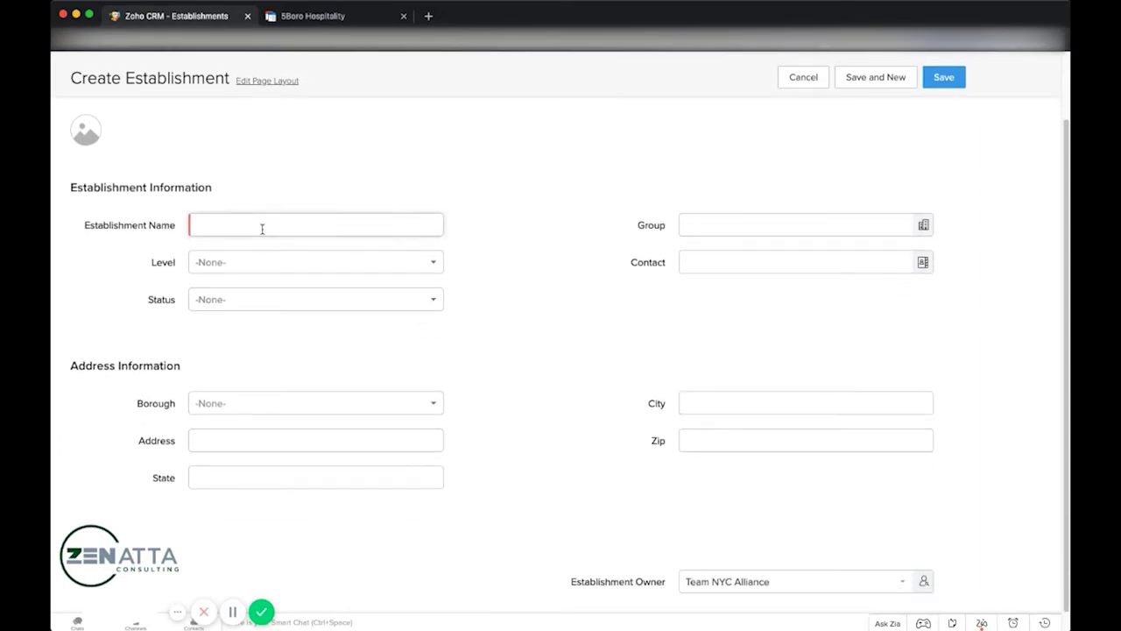
scroll(314, 354, "up", 1)
scroll(314, 355, "up", 1)
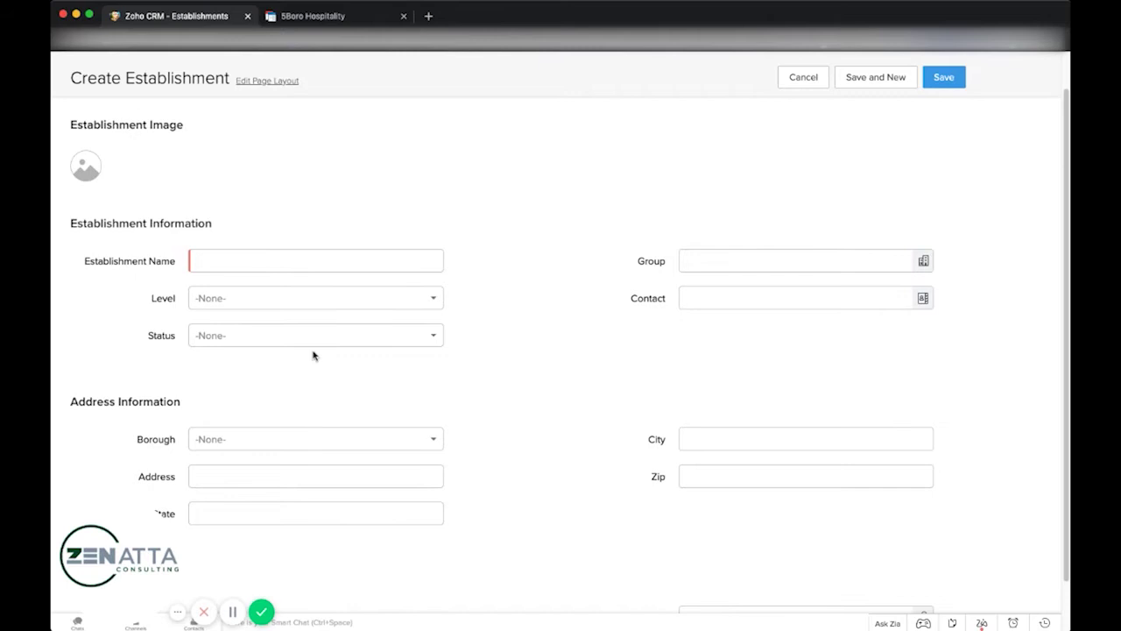
scroll(314, 355, "down", 2)
- Note the Group and Contact fields, discard the new establishment, and move to the 5Boro Hospitality form
left_click_drag(637, 212, 669, 210)
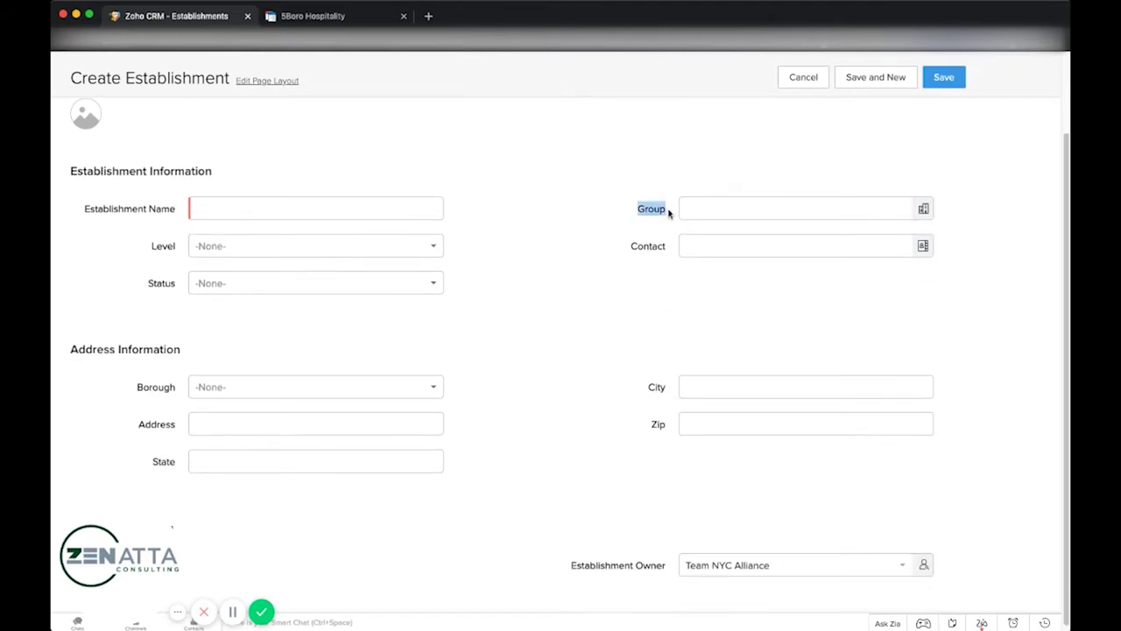
left_click_drag(623, 253, 669, 233)
left_click(726, 155)
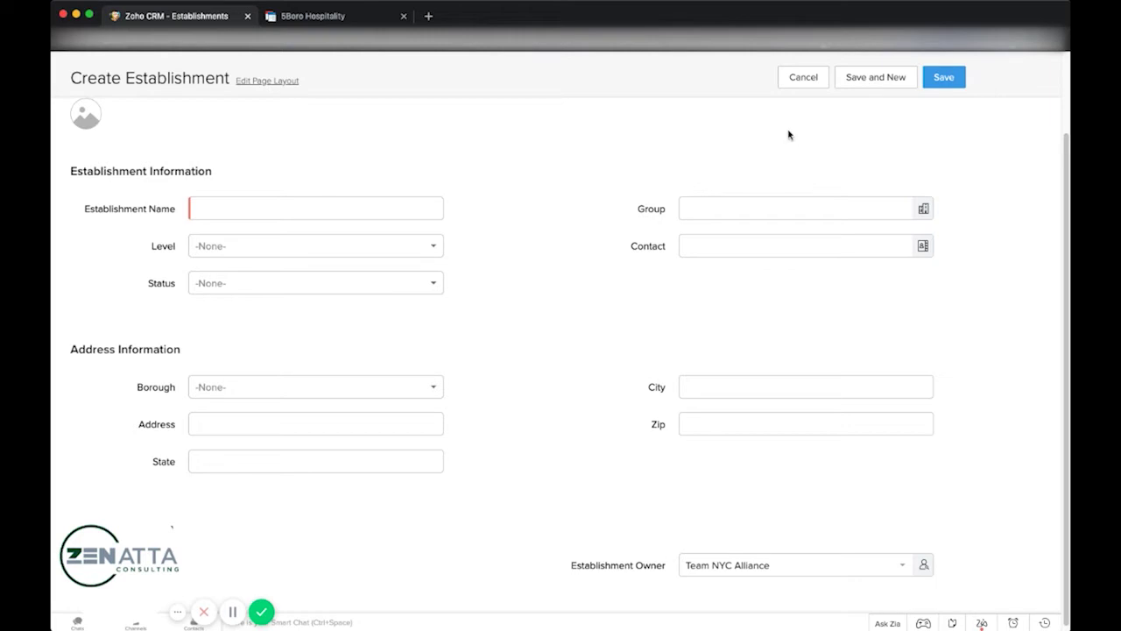
left_click(805, 82)
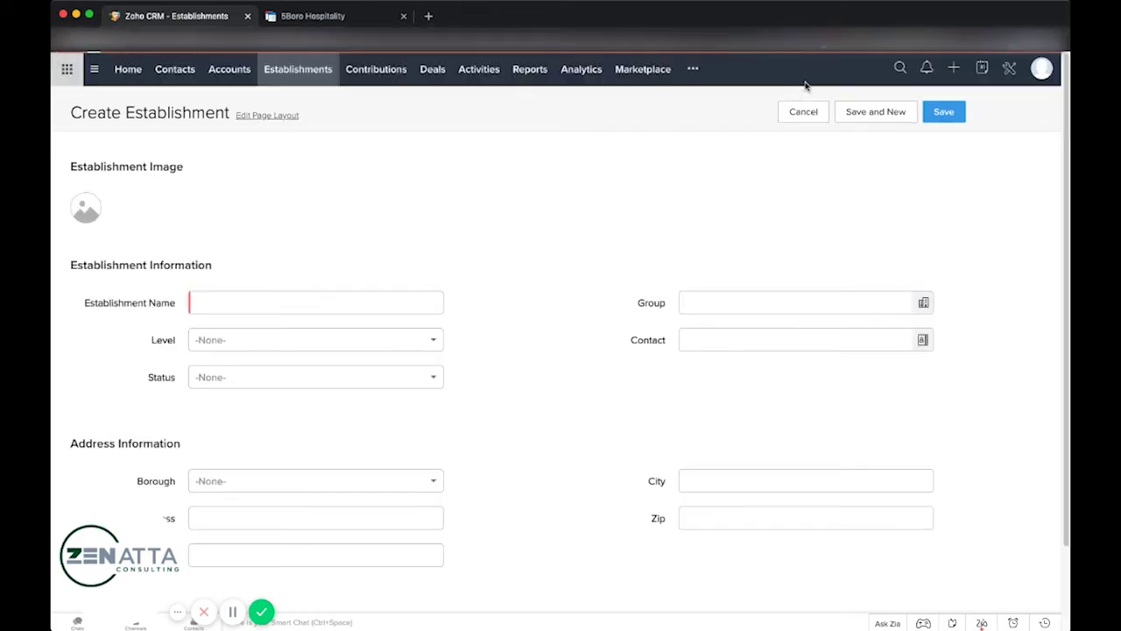
left_click(361, 26)
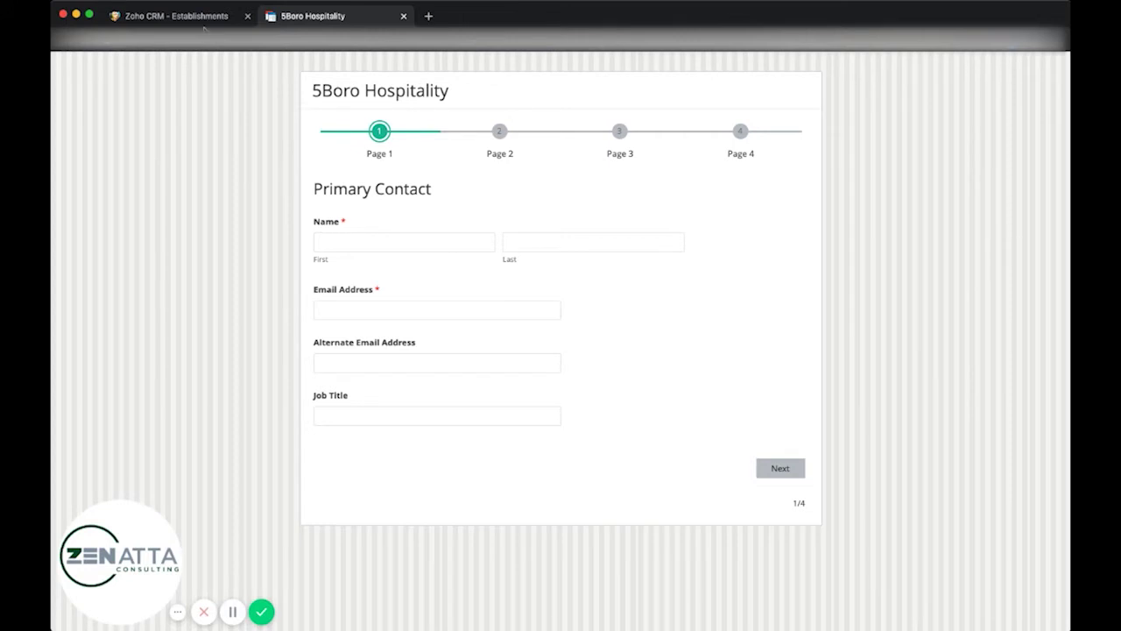
- Enter Example Contact as the primary contact with the contact's e-mail address, then go to page 2
left_click(396, 247)
type("Exampl")
type("Cot")
type("tact")
left_click(396, 314)
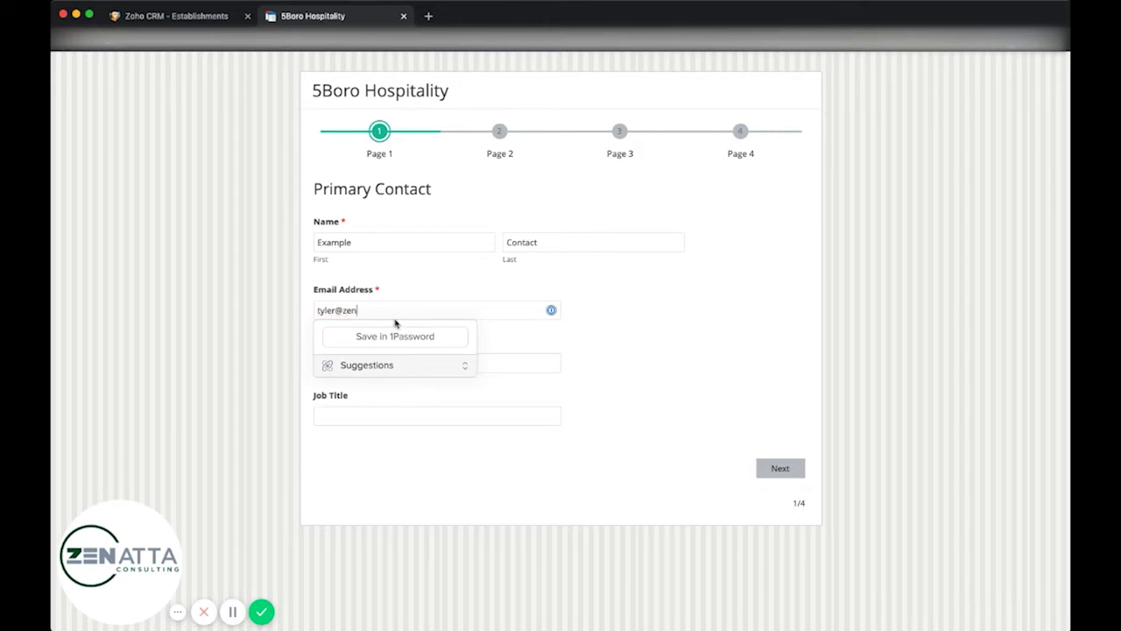
left_click(688, 371)
left_click(783, 471)
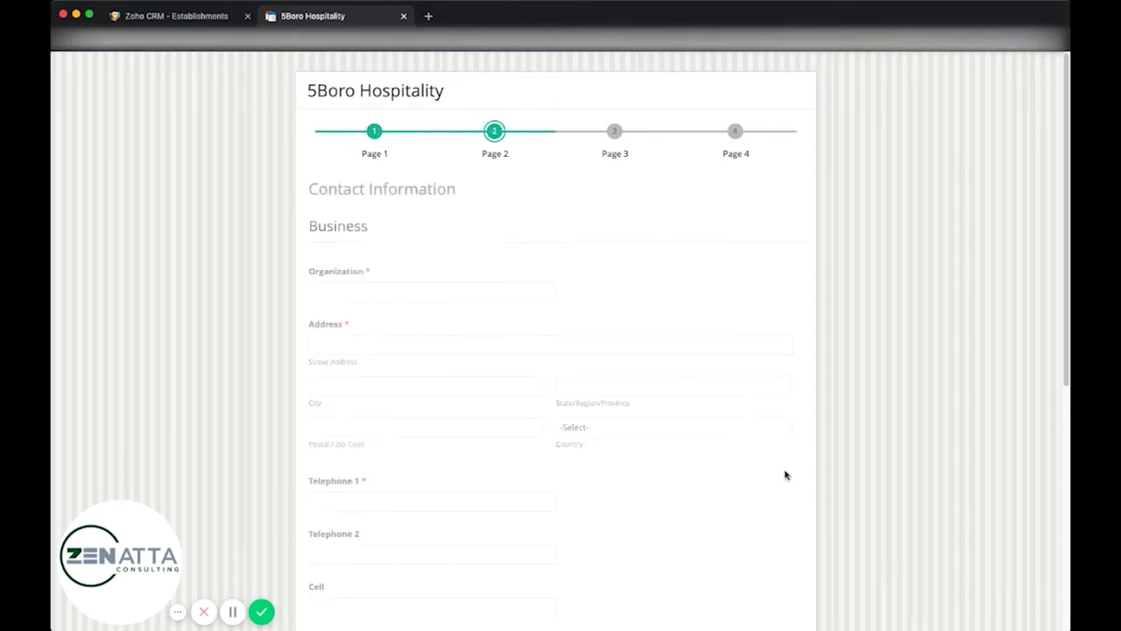
- Fill in Example Account's organization and address details, choose Aruba as country, and enter a telephone number
left_click(436, 294)
type("Exa")
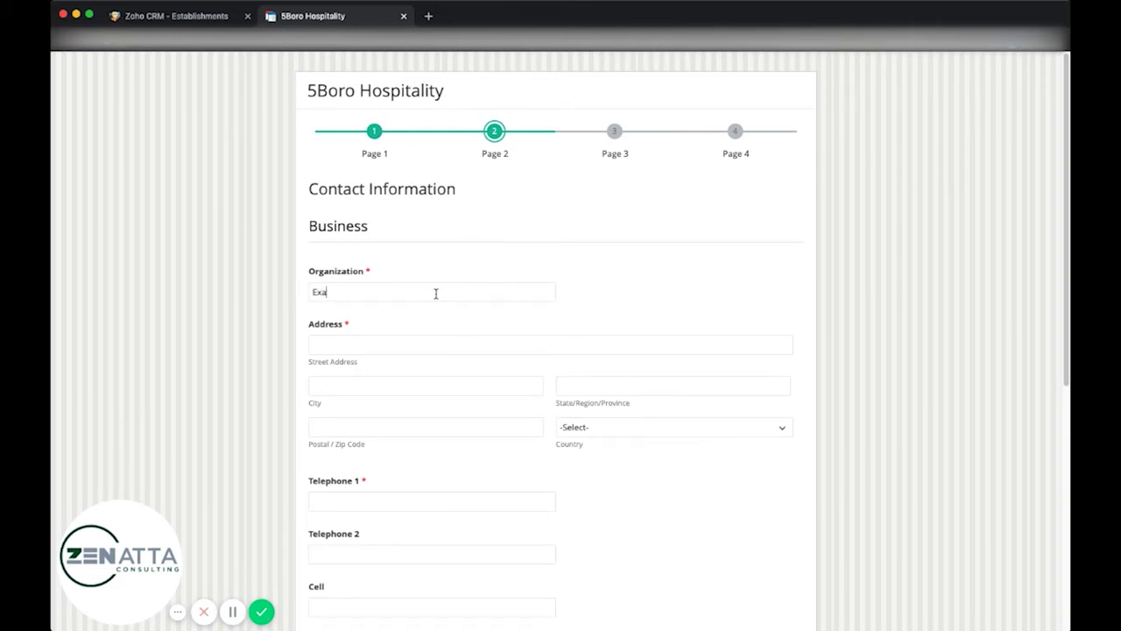
type("mple Account")
type("City")
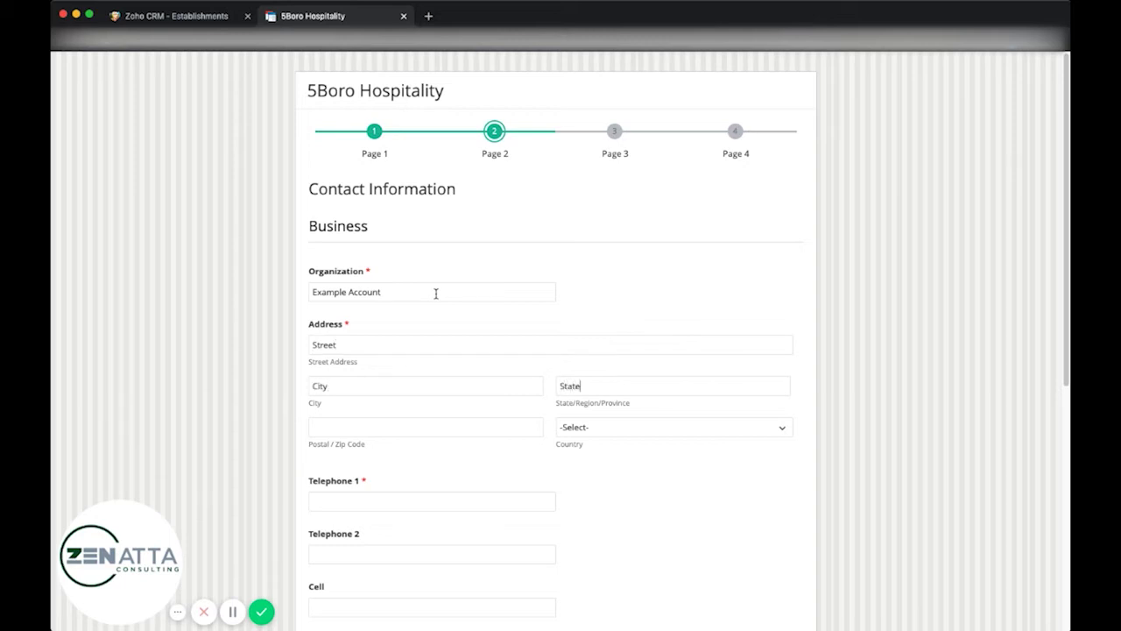
type("Pos")
key("BackSpace")
key("BackSpace")
key("BackSpace")
type("12345")
left_click(738, 563)
left_click(399, 502)
type("123456789")
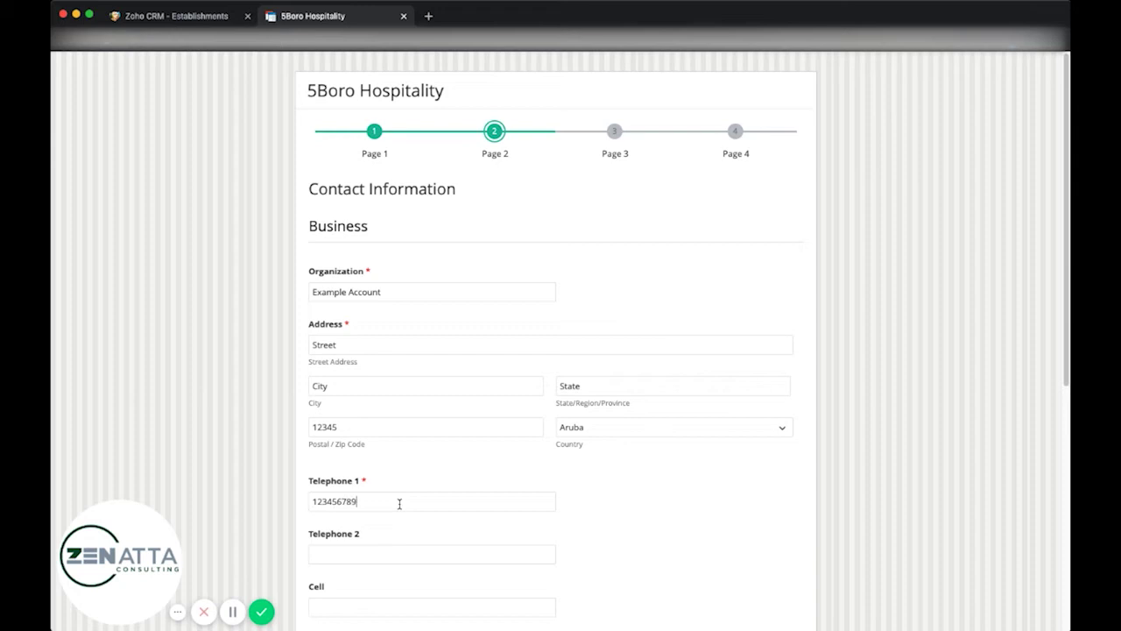
scroll(667, 530, "down", 5)
- On page 3, set the referral source to Other and scroll down to the borough establishment lists
left_click(763, 584)
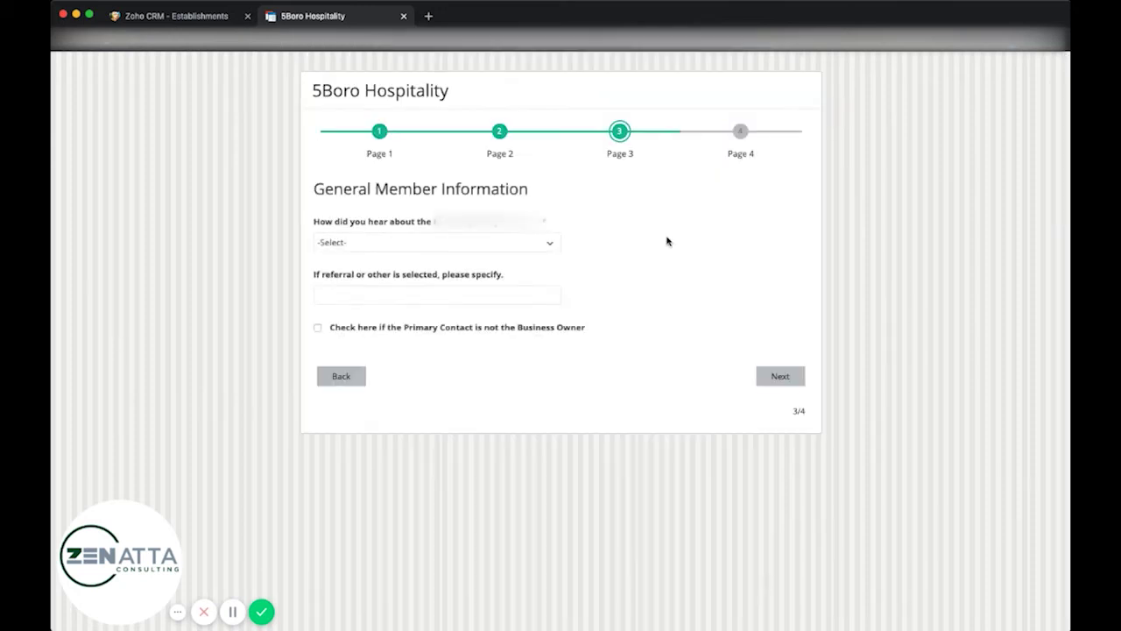
left_click(795, 380)
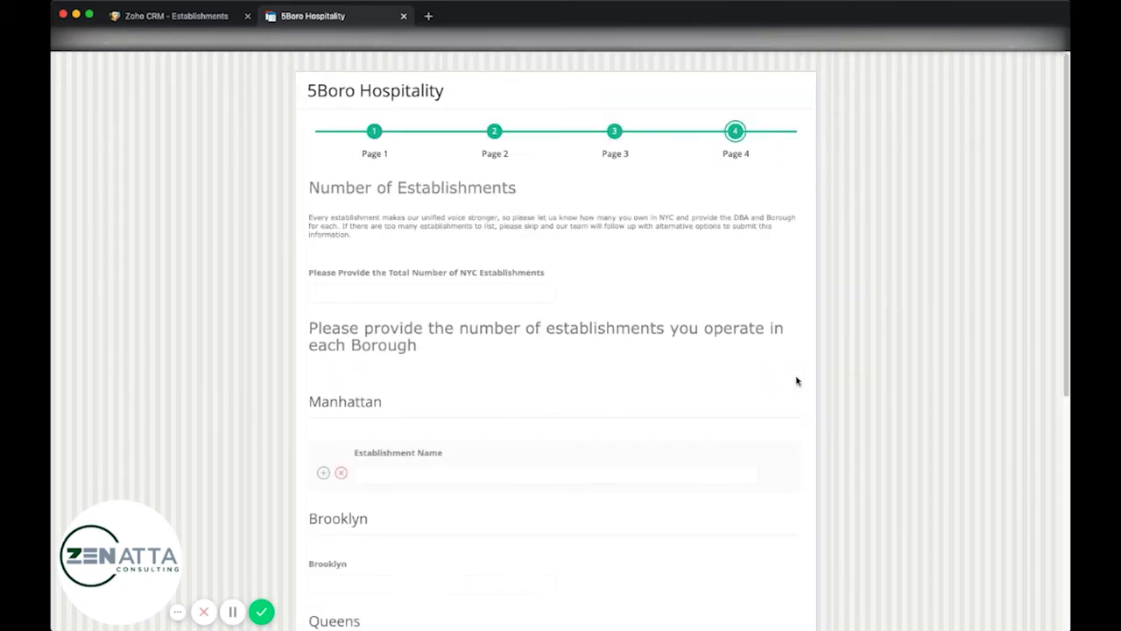
scroll(573, 283, "down", 1)
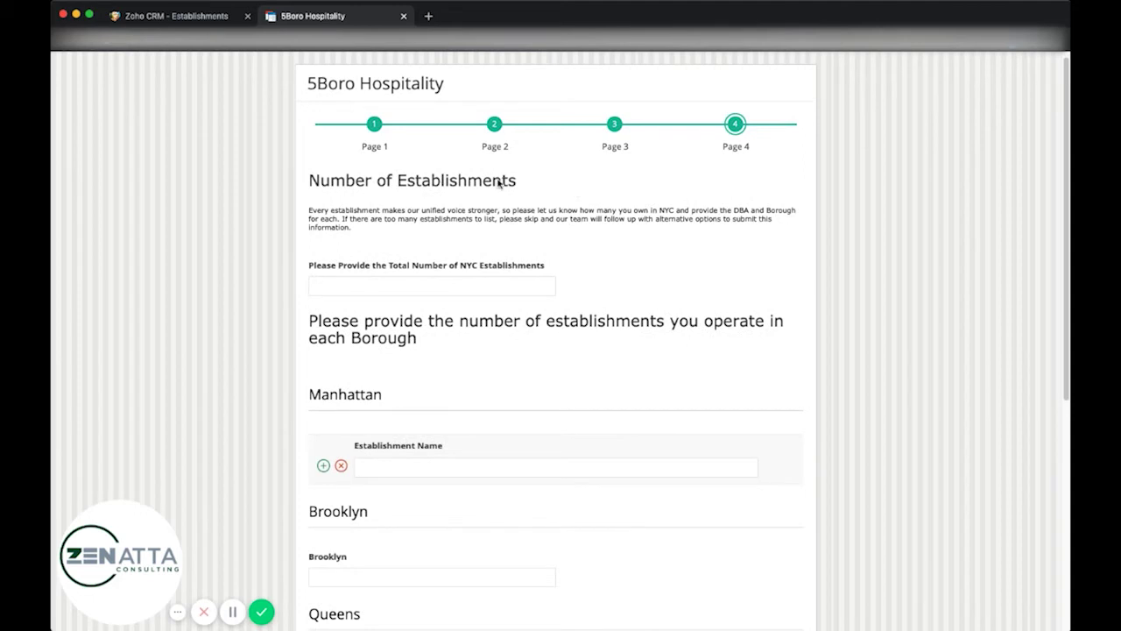
scroll(478, 302, "down", 2)
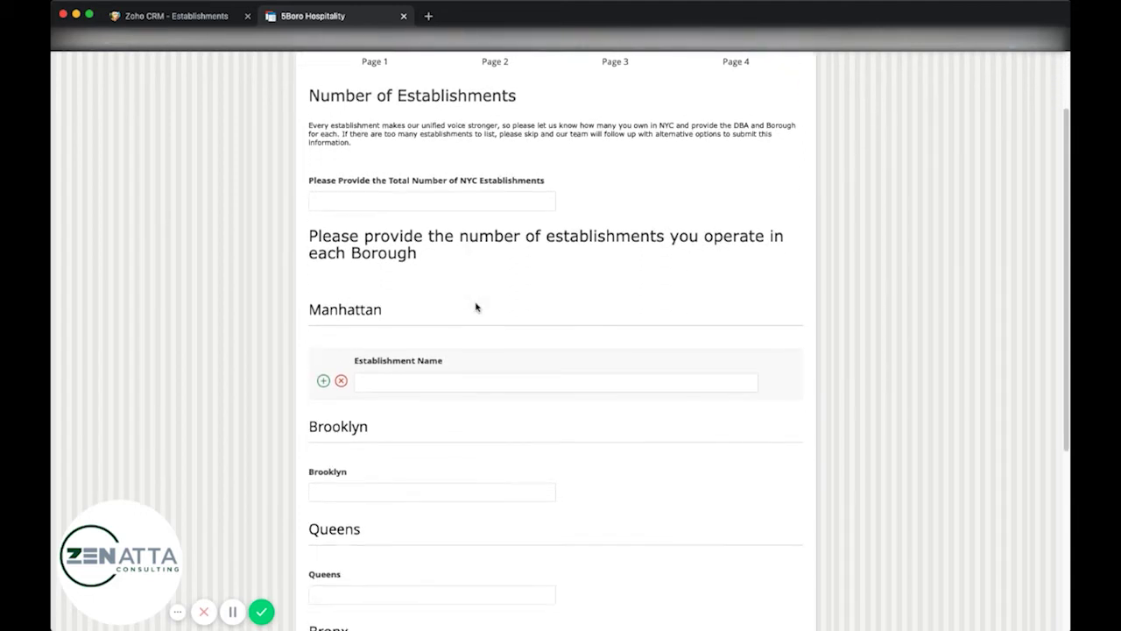
scroll(481, 299, "down", 1)
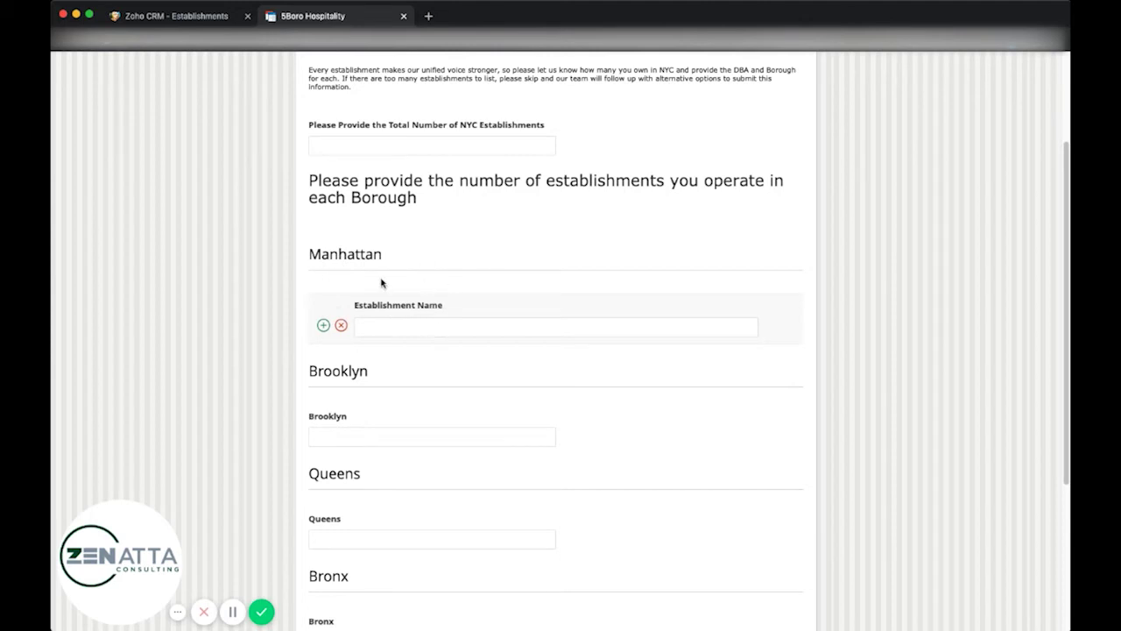
scroll(382, 282, "down", 1)
scroll(382, 282, "down", 1)
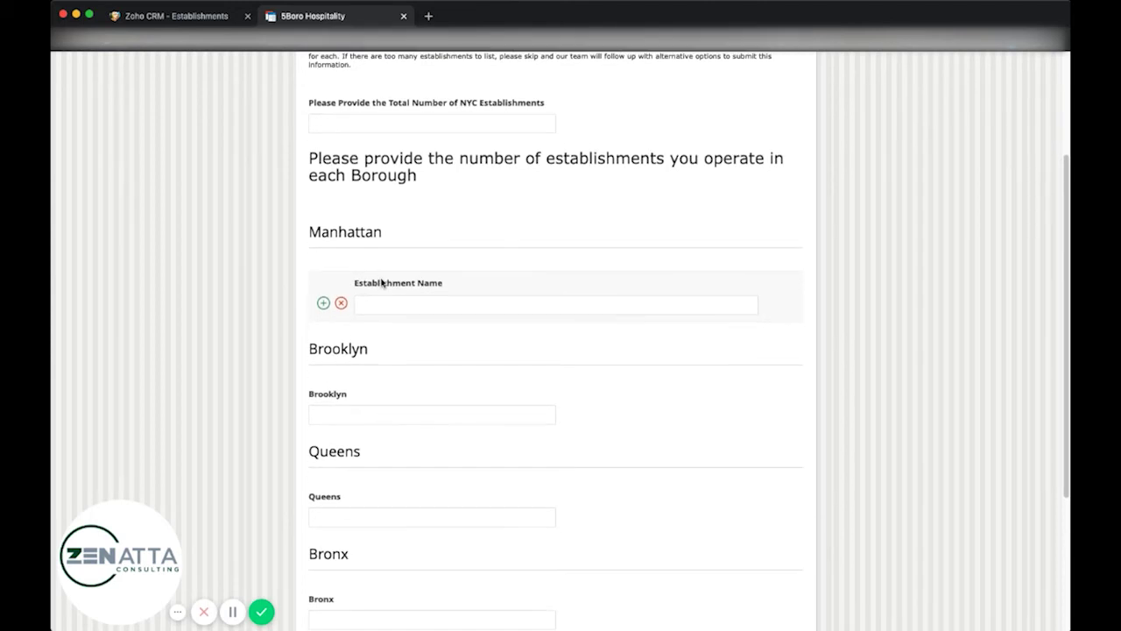
scroll(406, 194, "up", 1)
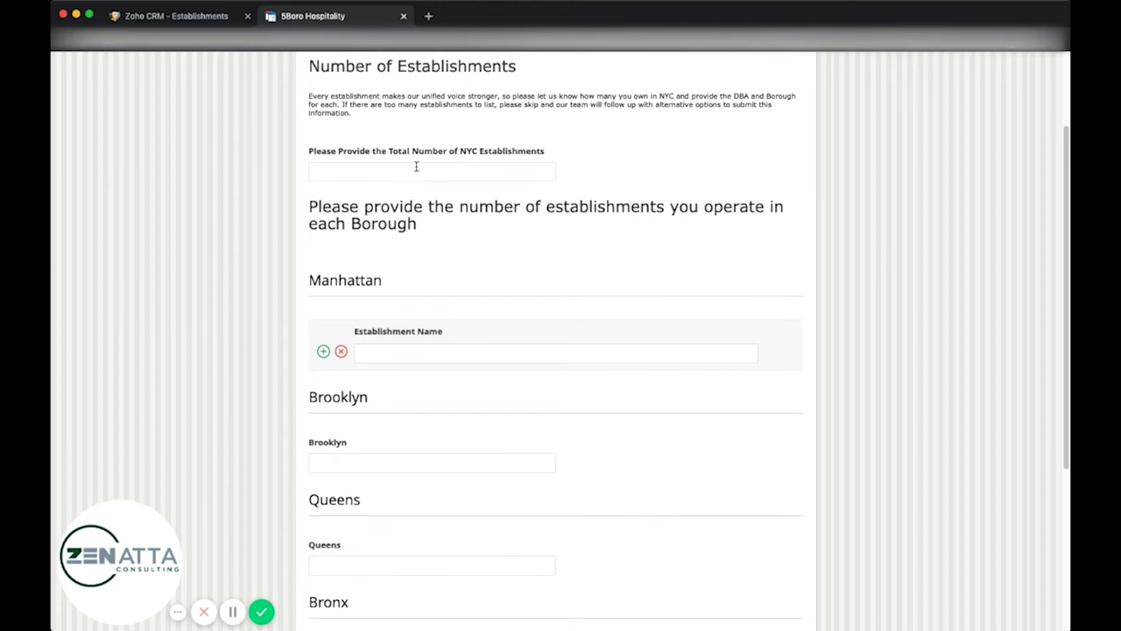
scroll(419, 310, "down", 1)
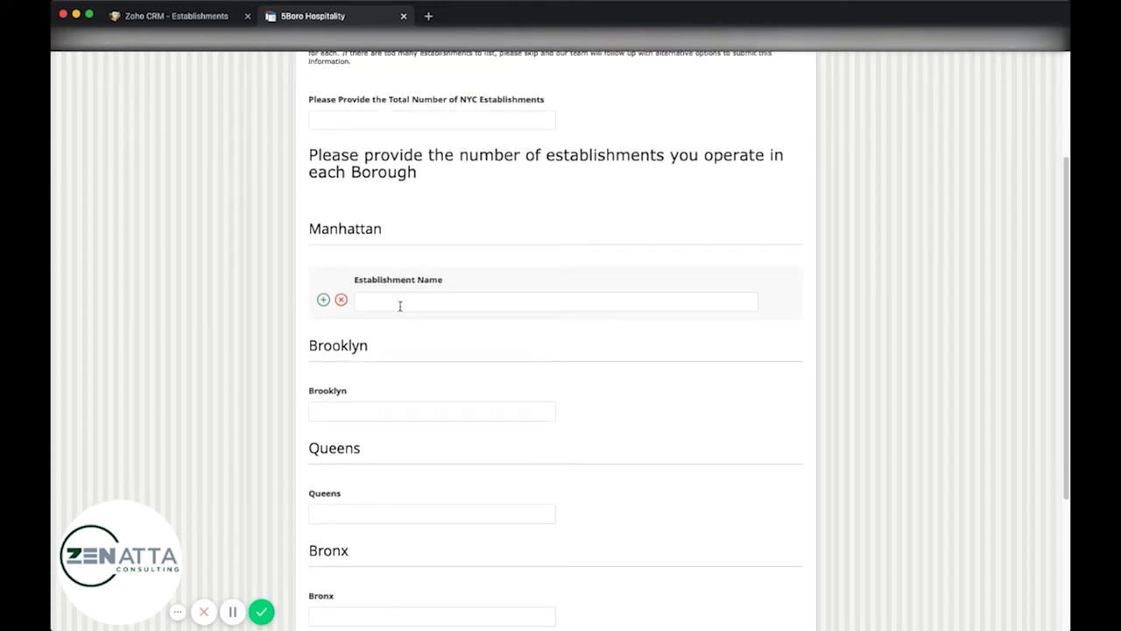
- List Establishment 1, 2 and 3 under Manhattan and submit the response
type("tabblishment 1")
left_click(322, 300)
type("E")
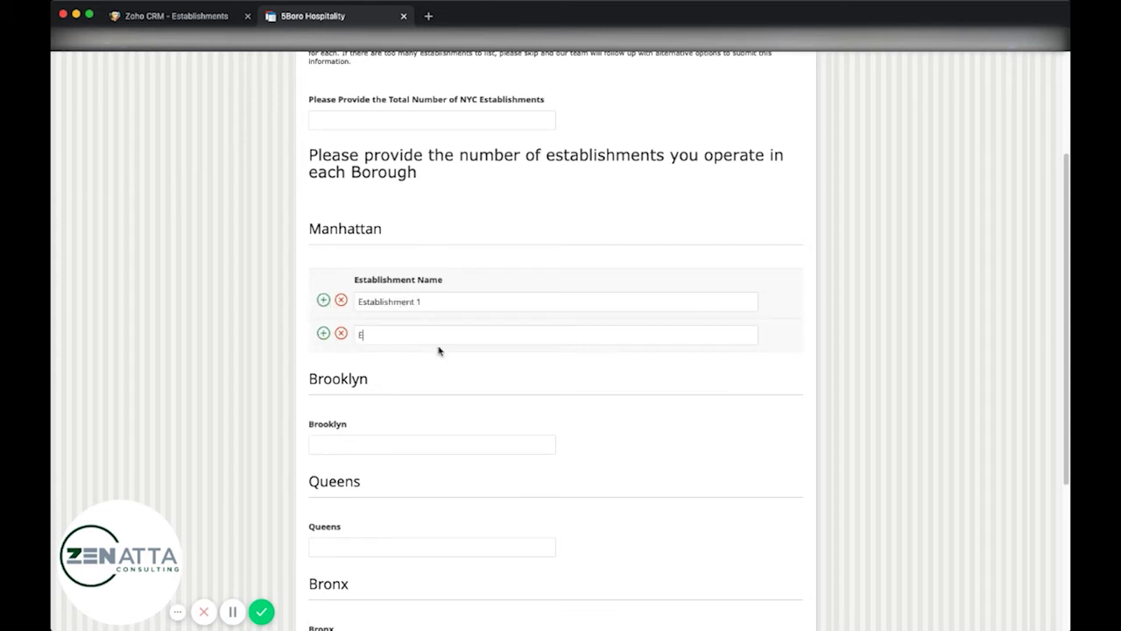
type("stablishment 2")
left_click(323, 333)
type("Estabb")
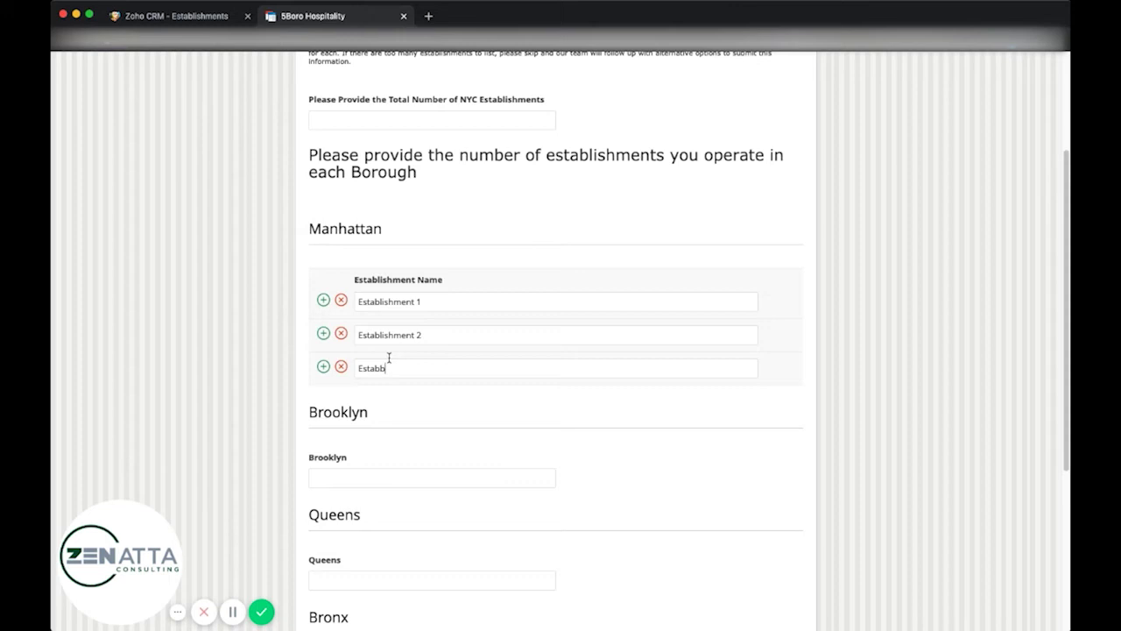
type("ishment 3")
scroll(517, 417, "down", 5)
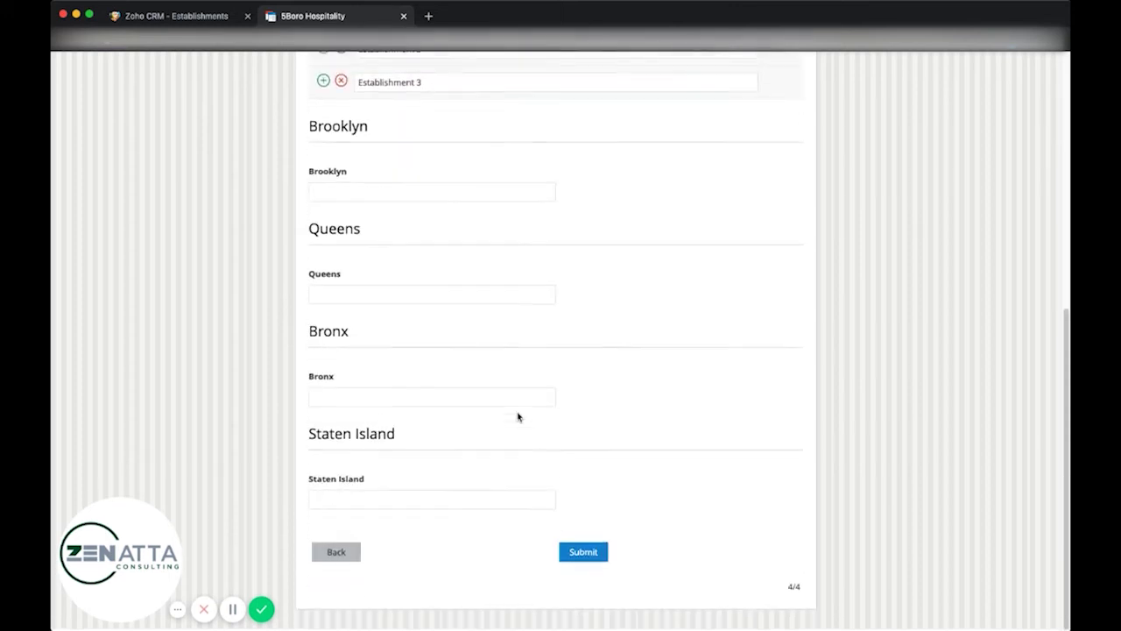
left_click(592, 556)
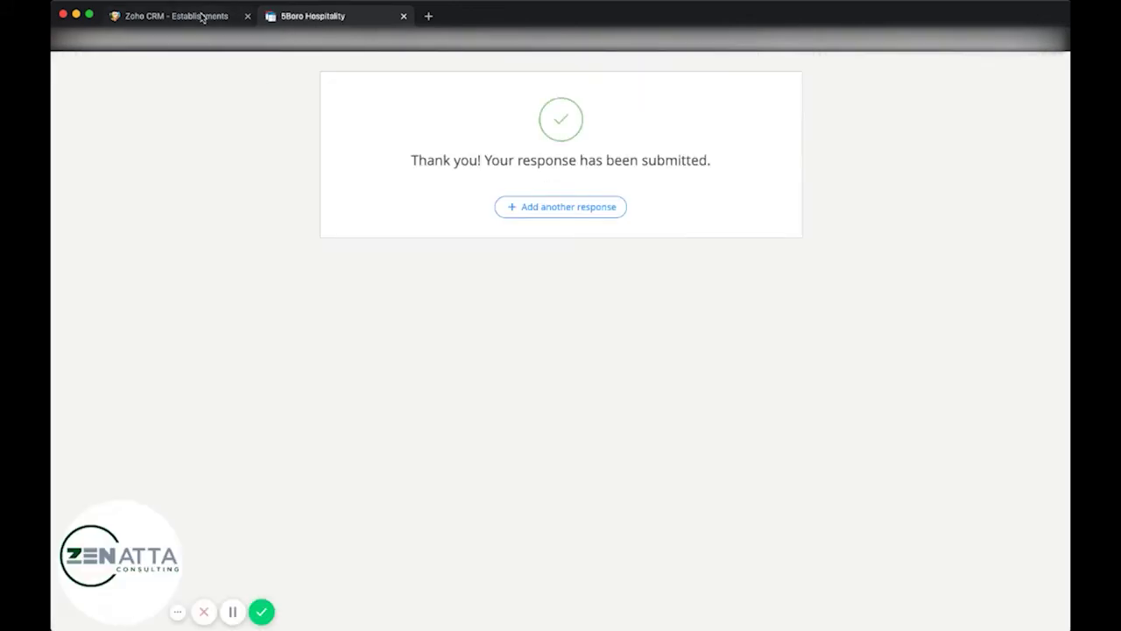
- Open Example Account in CRM Accounts and view its linked Establishment 1, 2 and 3
left_click(201, 17)
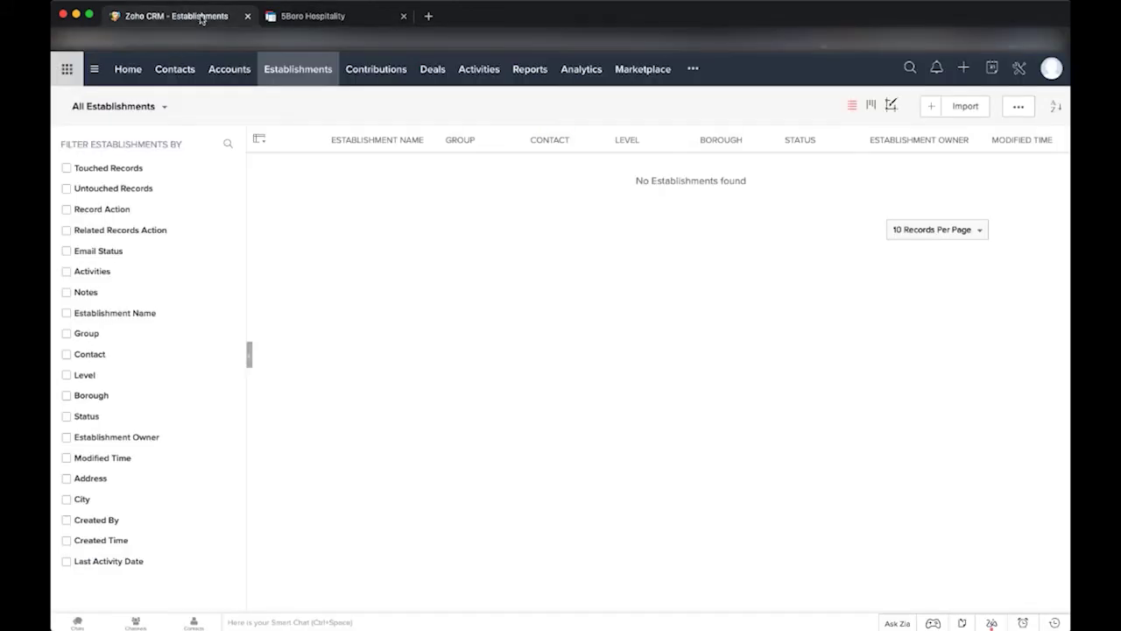
left_click(228, 72)
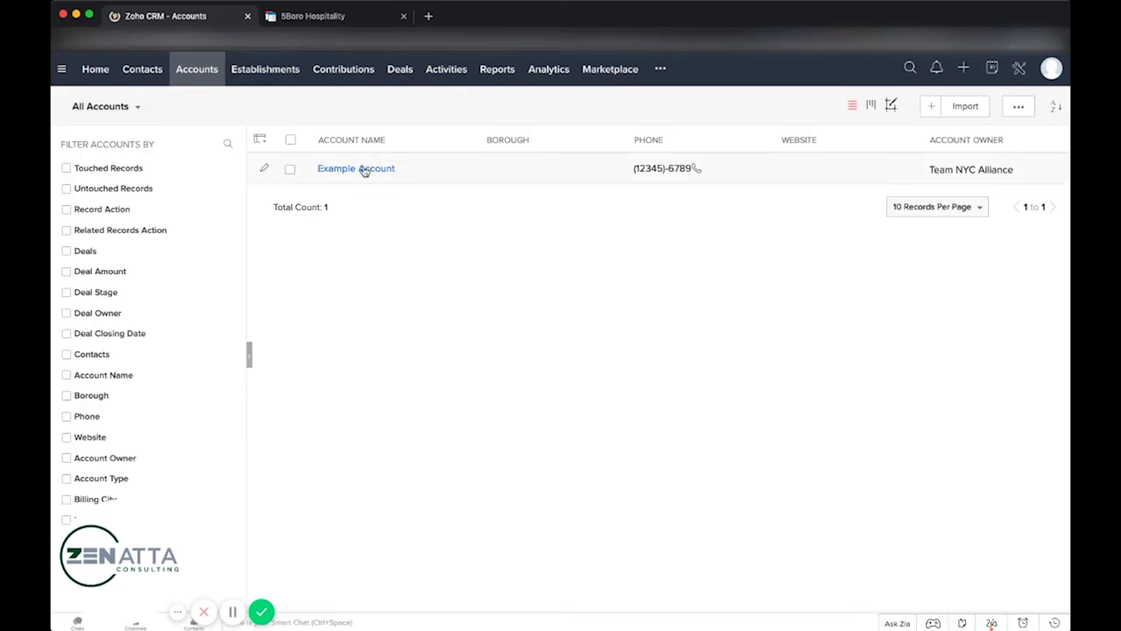
left_click(365, 169)
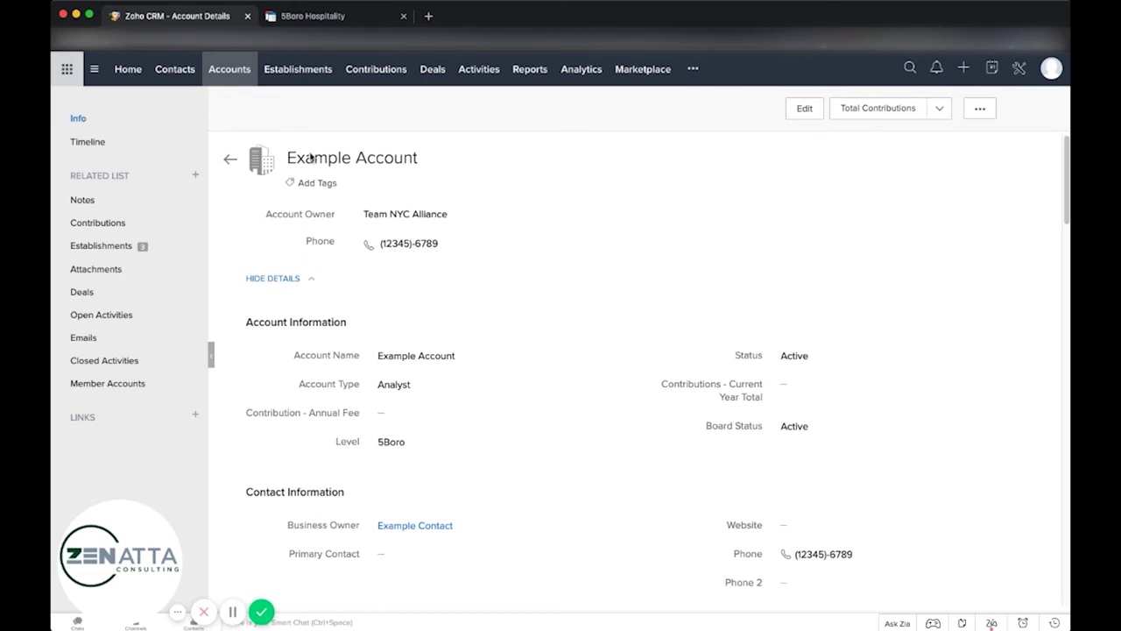
scroll(392, 240, "down", 3)
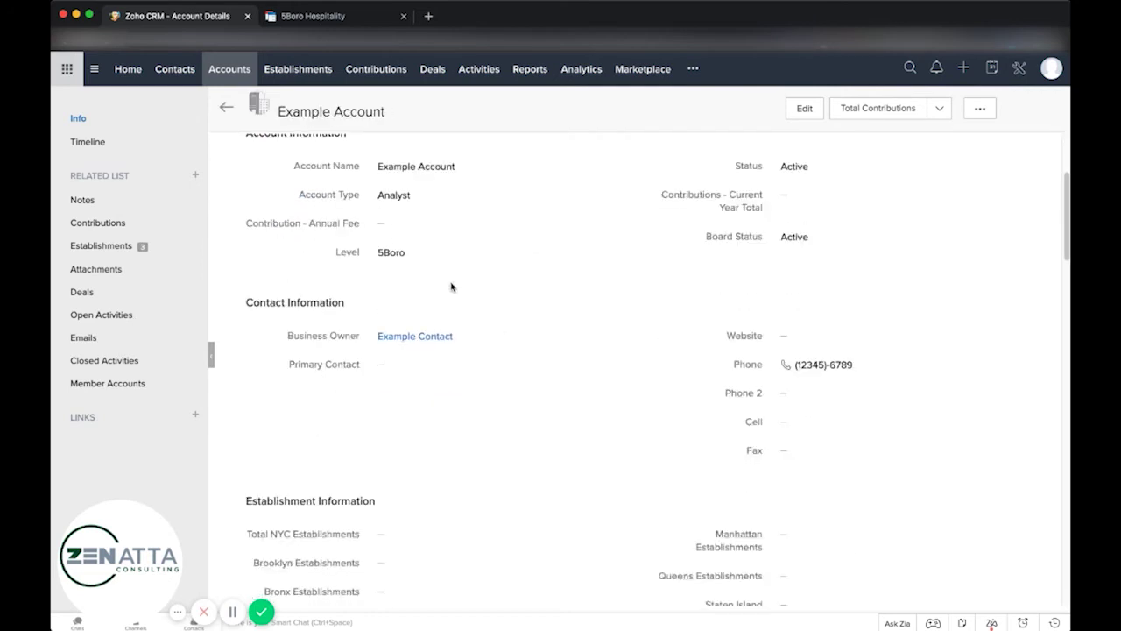
mouse_move(413, 341)
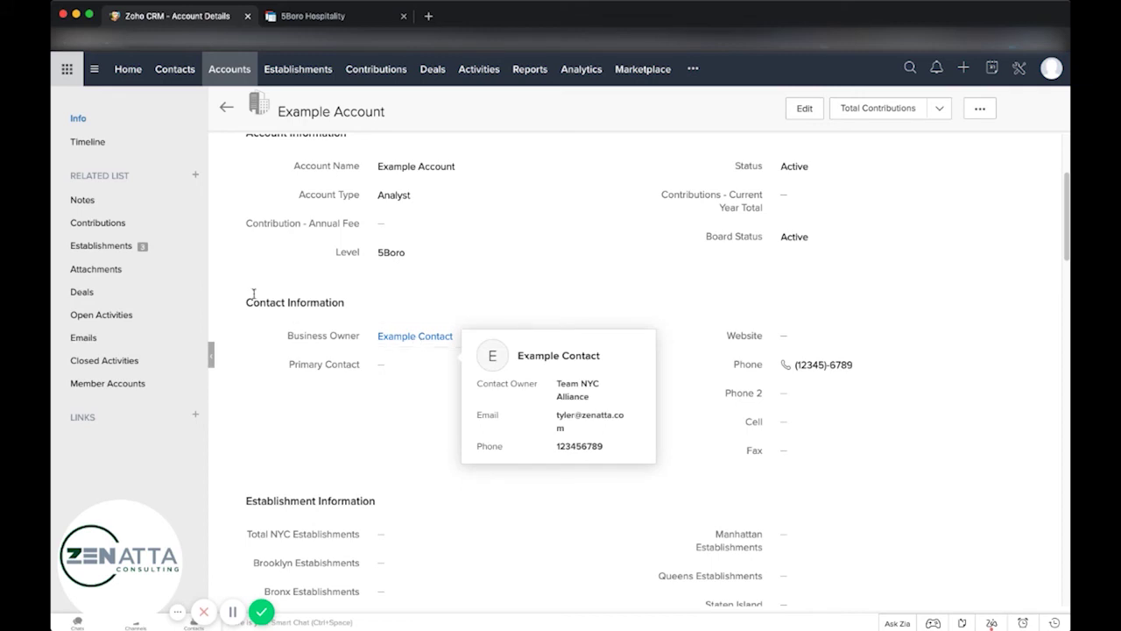
left_click(101, 246)
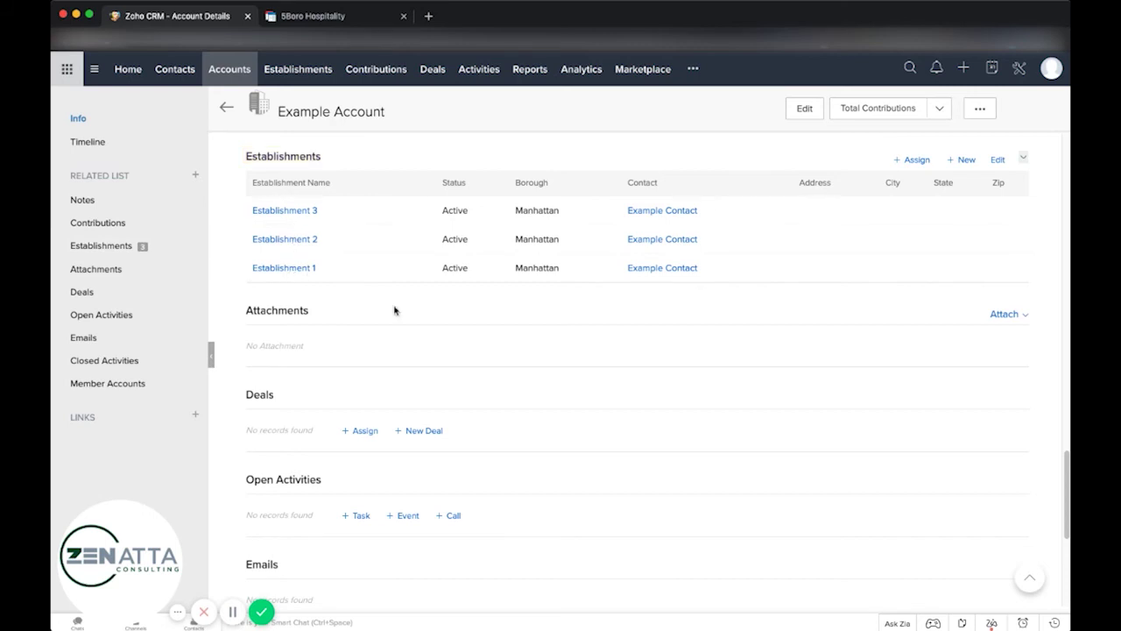
left_click(317, 81)
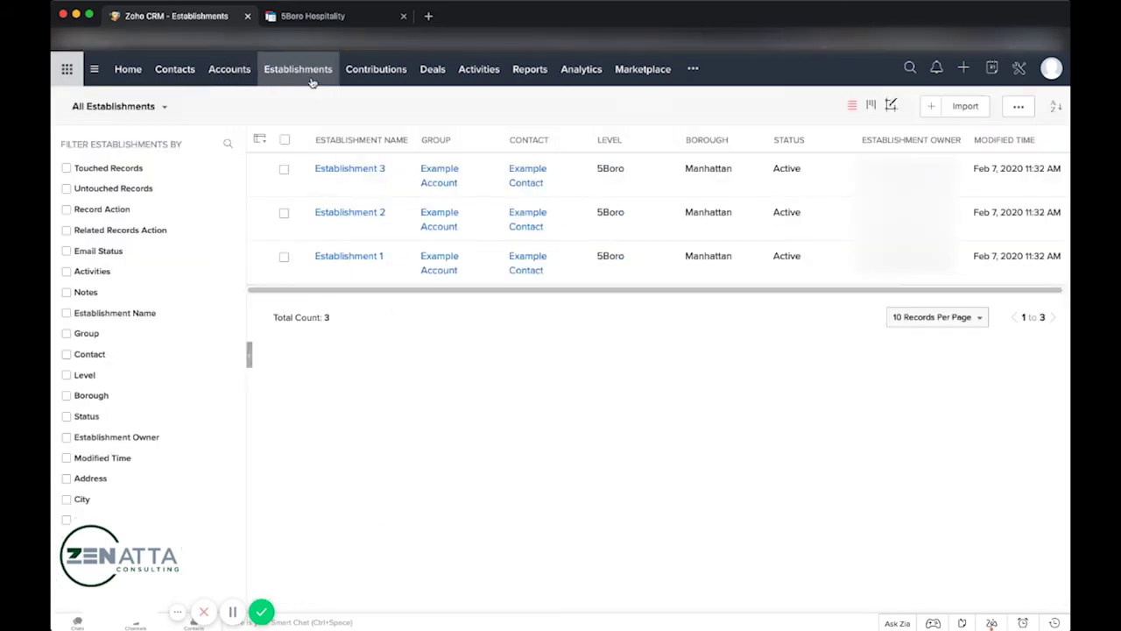